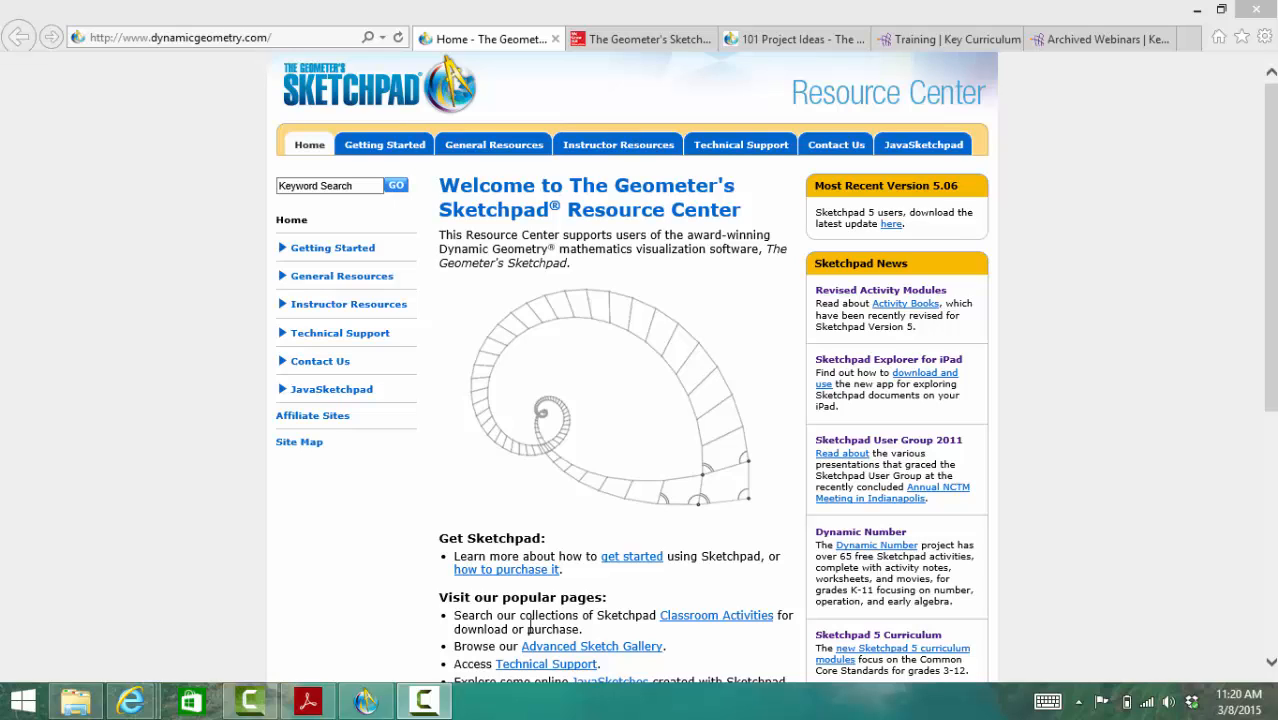
# - Look over the Geometer's Sketchpad product page and the 101 Project Ideas page with its example projects
pyautogui.click(684, 45)
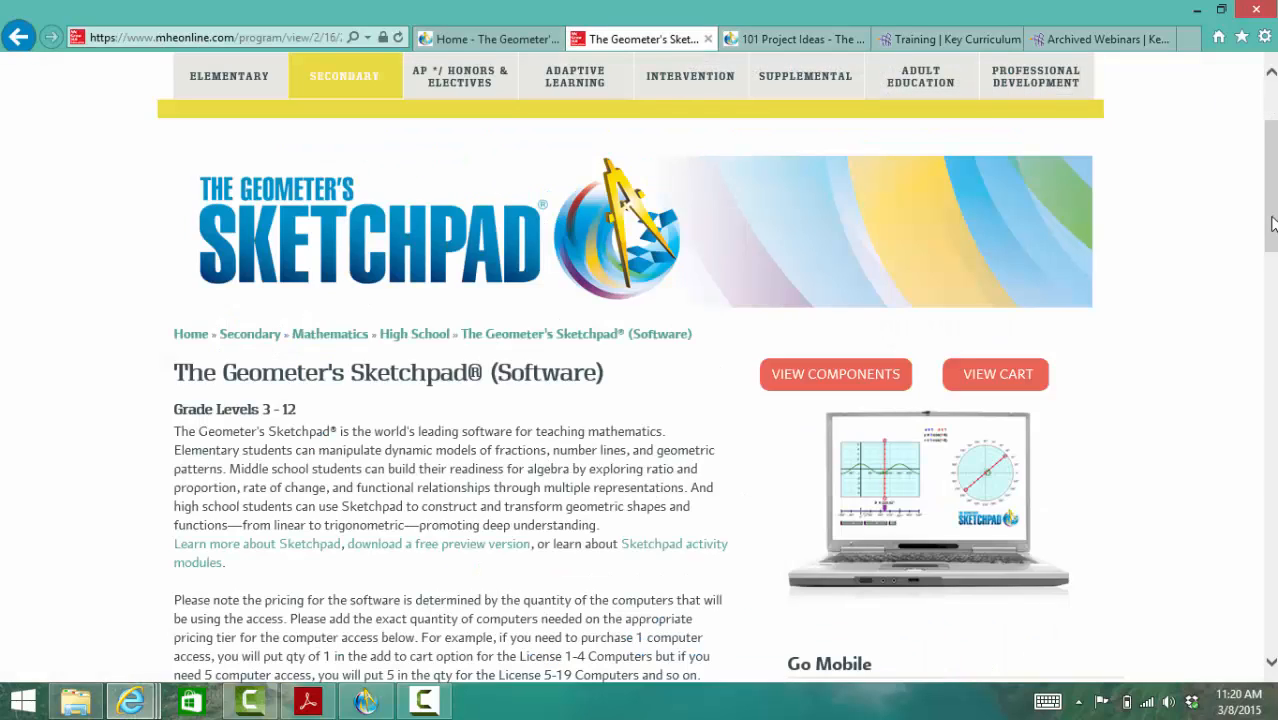
pyautogui.moveTo(1272, 224)
pyautogui.mouseDown()
pyautogui.moveTo(1260, 417)
pyautogui.moveTo(1266, 200)
pyautogui.mouseUp()
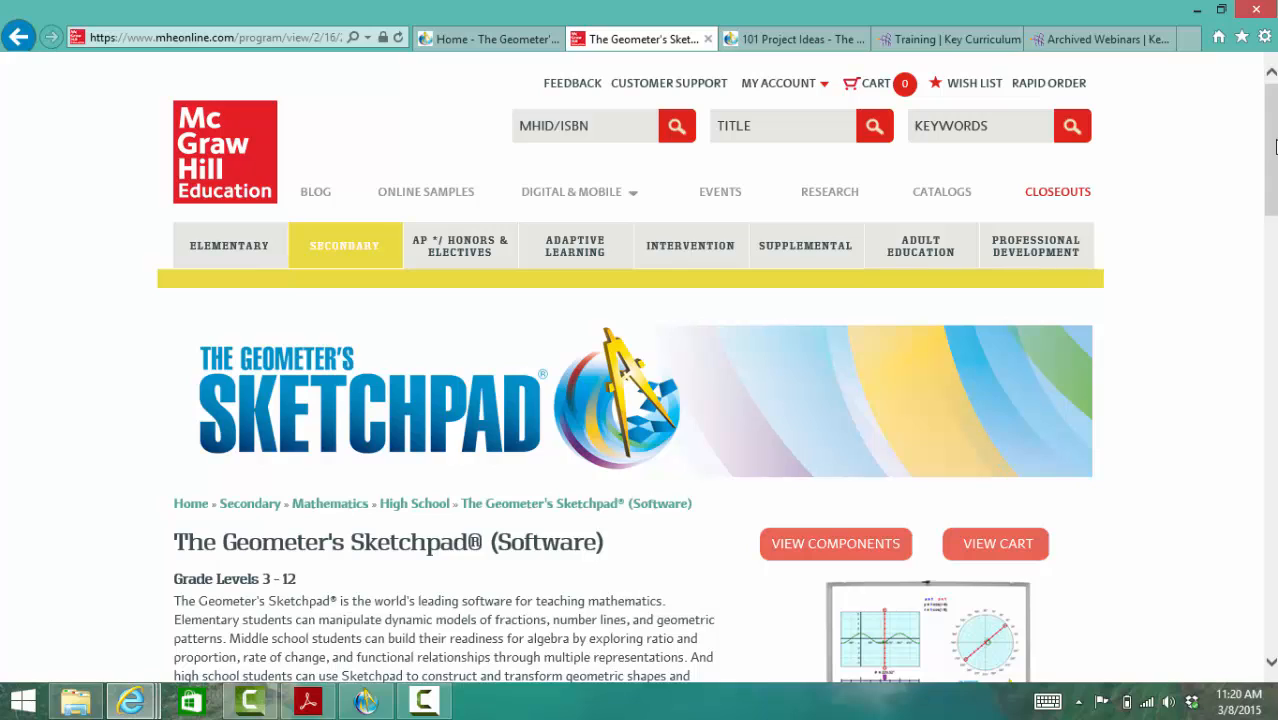
pyautogui.click(790, 39)
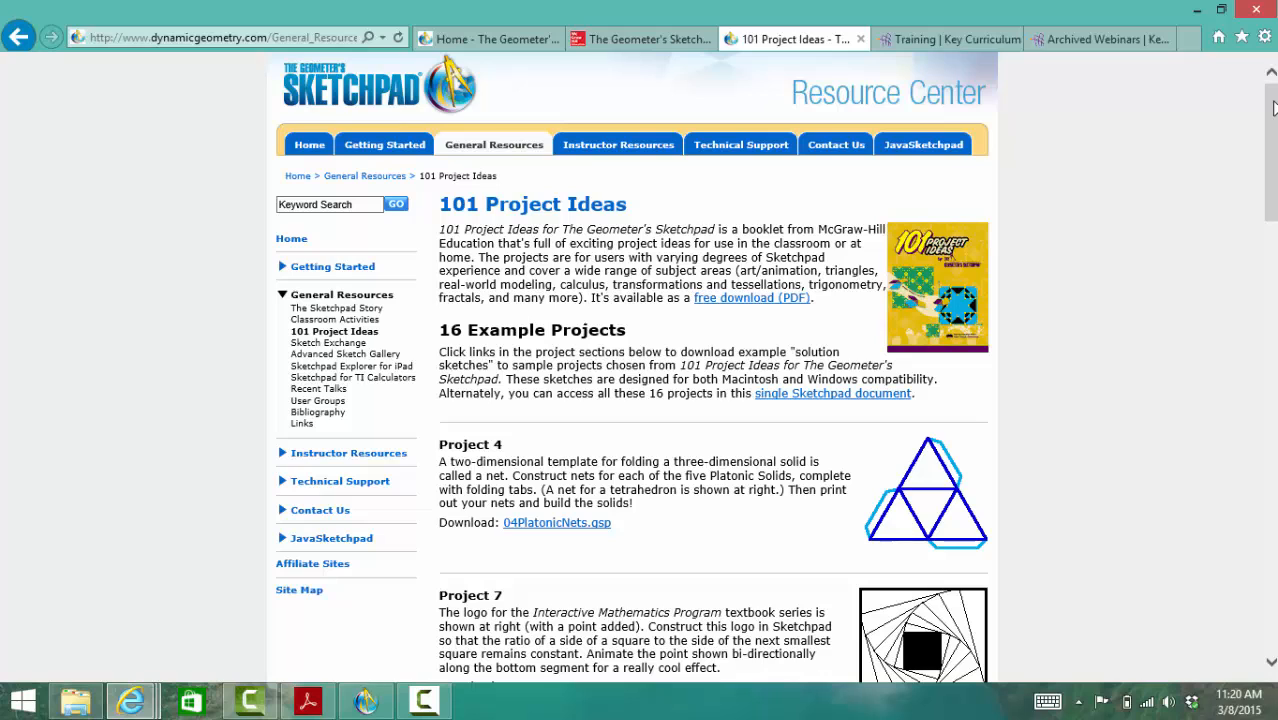
pyautogui.moveTo(1272, 105); pyautogui.dragTo(1273, 123)
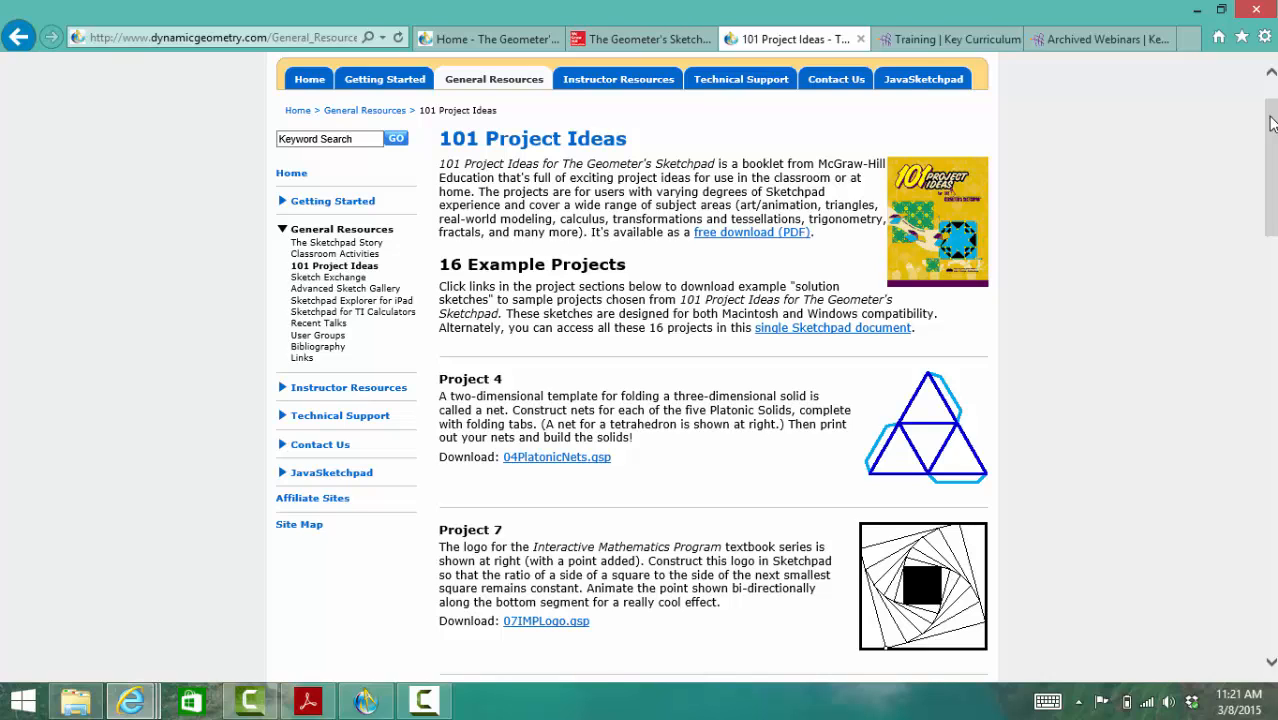
pyautogui.moveTo(1271, 122); pyautogui.dragTo(1254, 233)
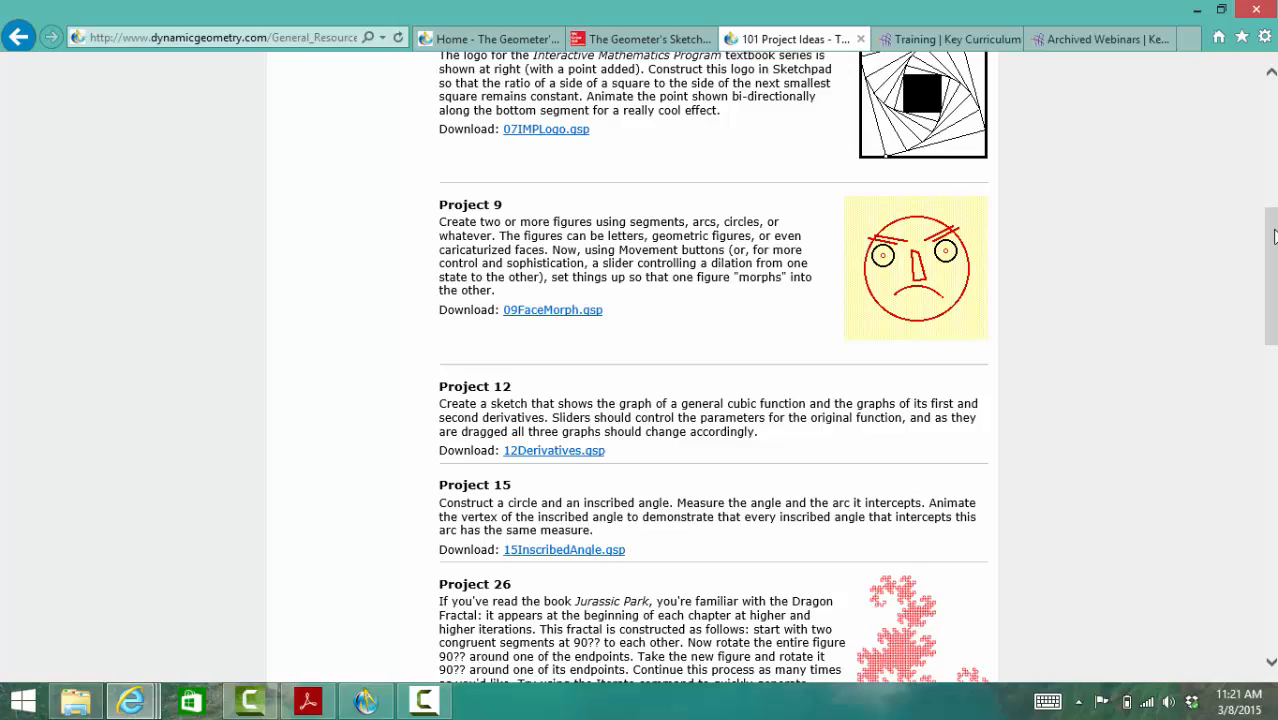
pyautogui.moveTo(1274, 235); pyautogui.dragTo(1275, 85)
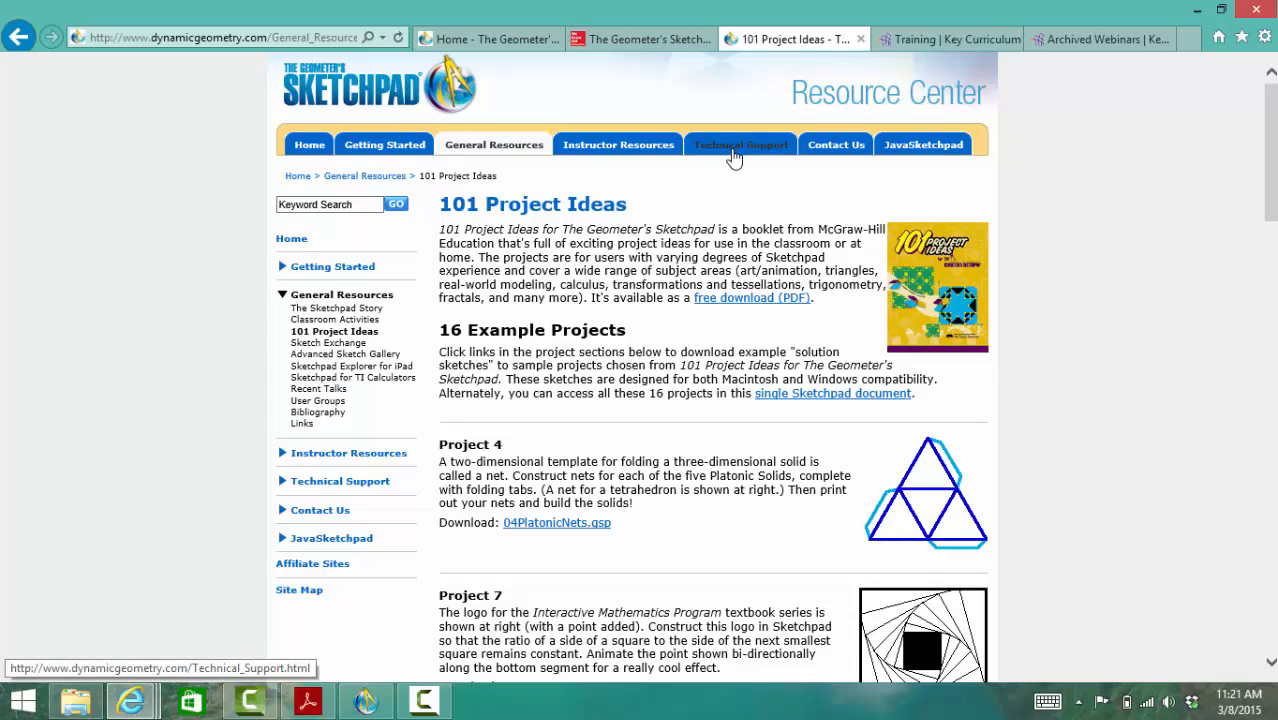
# - Review the Instructor Resources, Technical Support, Training and Archived Webinars pages for Sketchpad teaching help
pyautogui.click(655, 158)
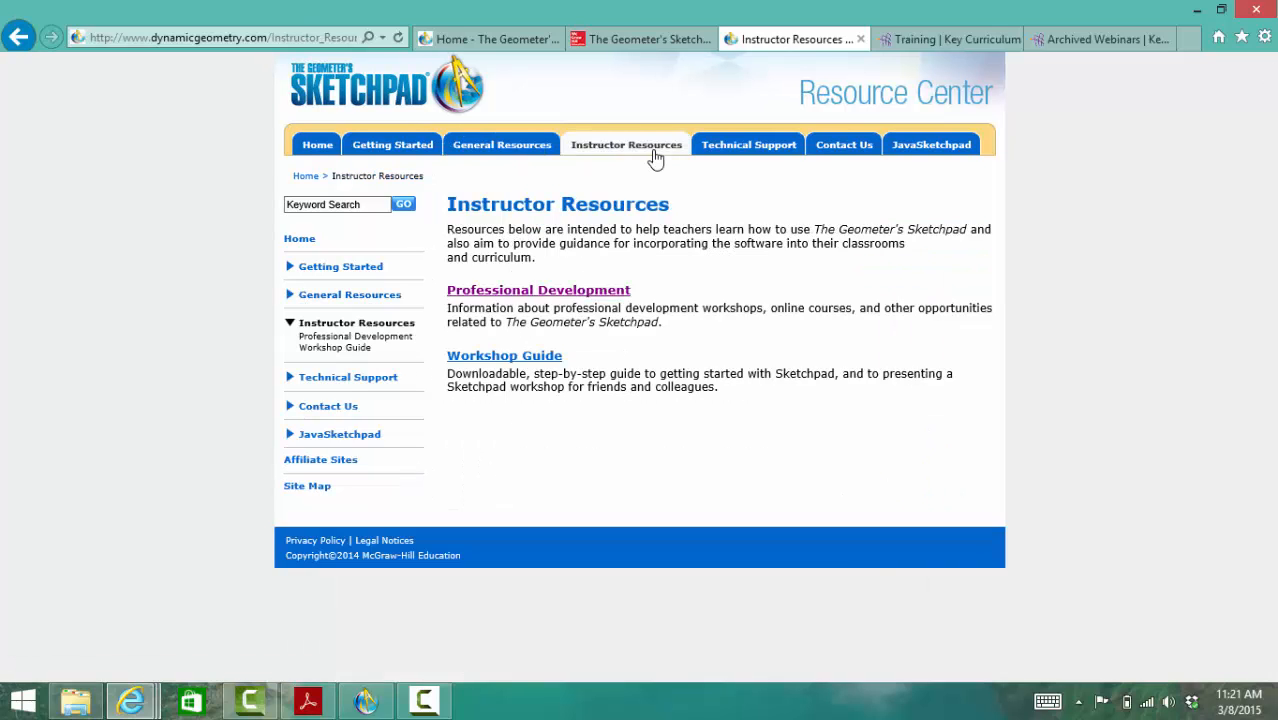
pyautogui.click(738, 150)
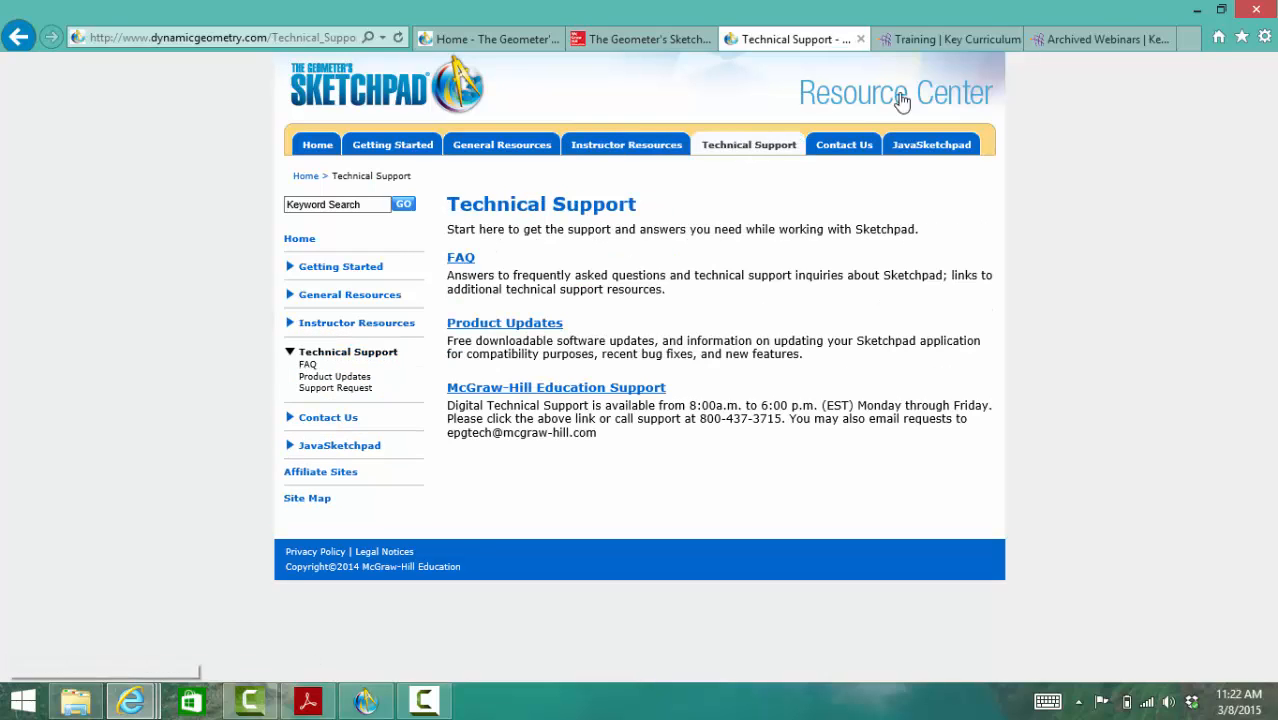
pyautogui.click(950, 45)
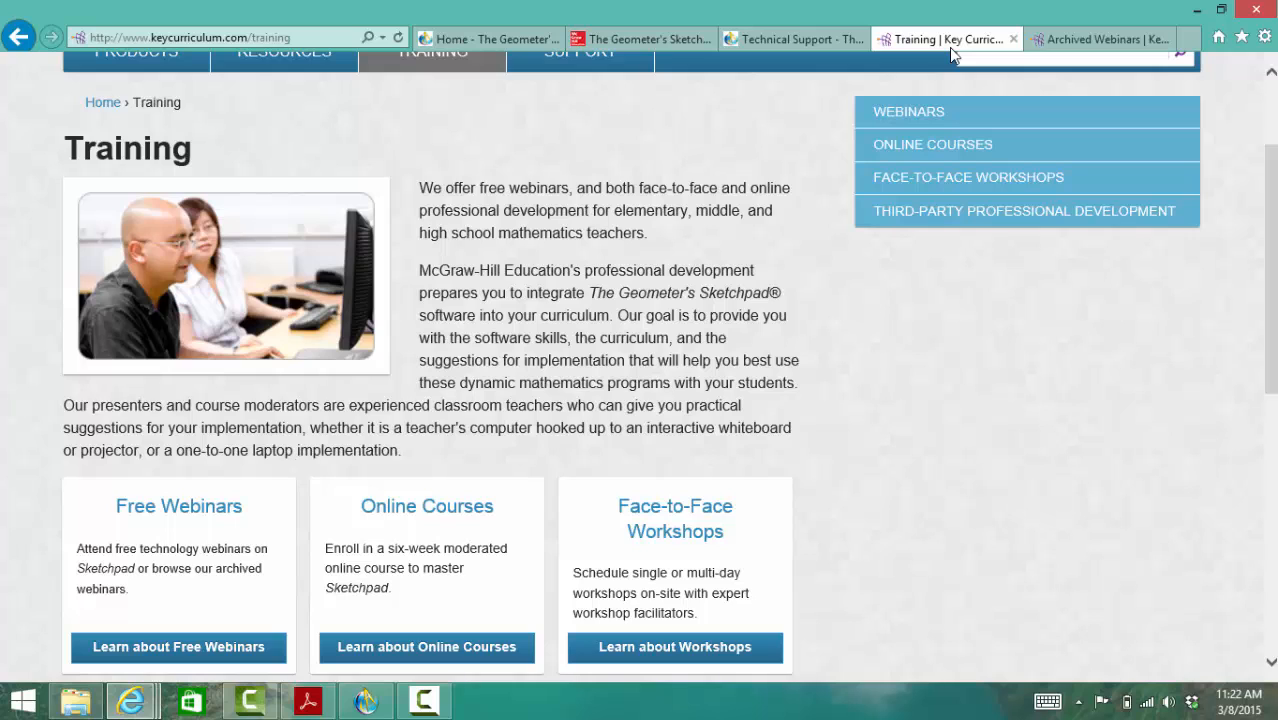
pyautogui.click(1100, 38)
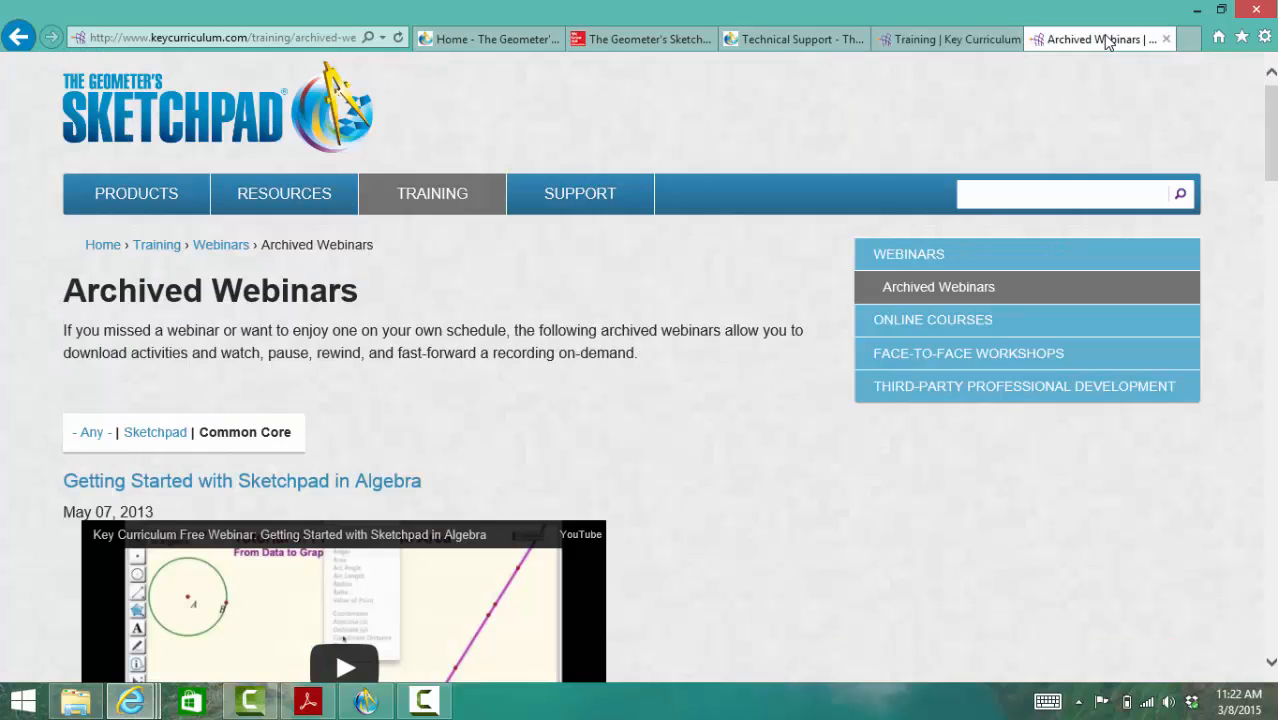
pyautogui.rightClick(1272, 168)
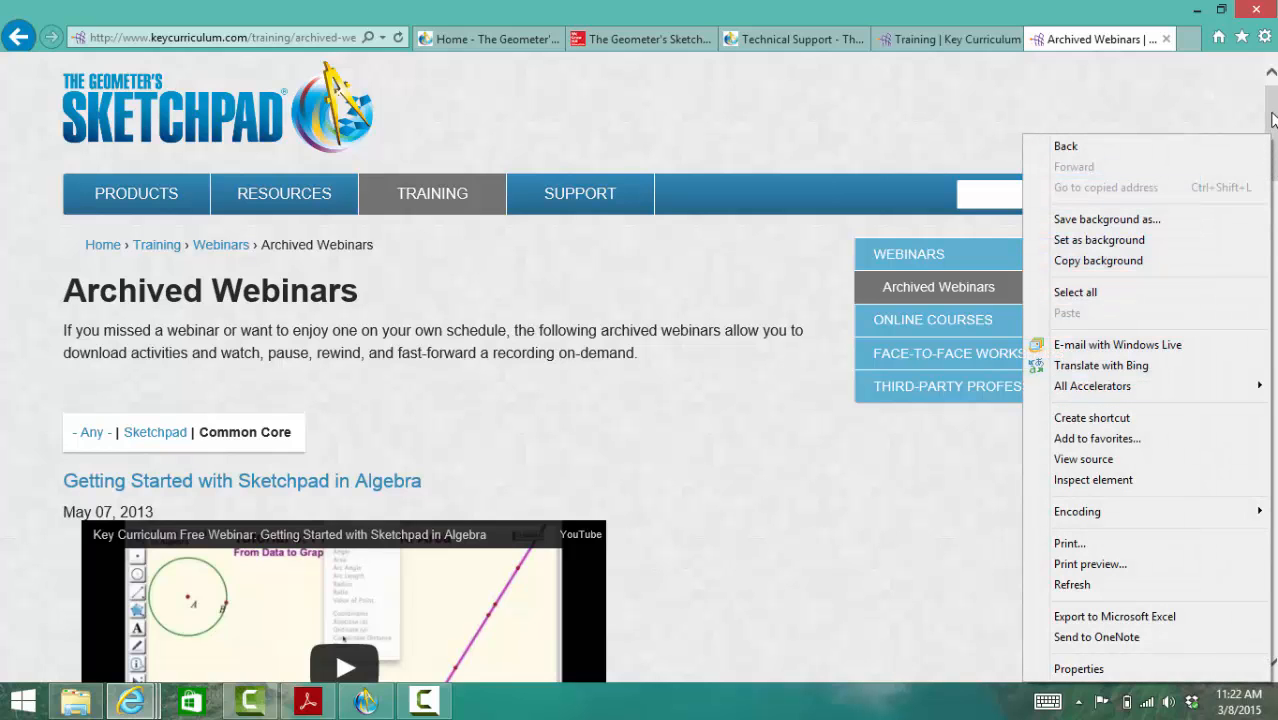
pyautogui.click(1272, 120)
pyautogui.moveTo(1272, 120); pyautogui.dragTo(1266, 188)
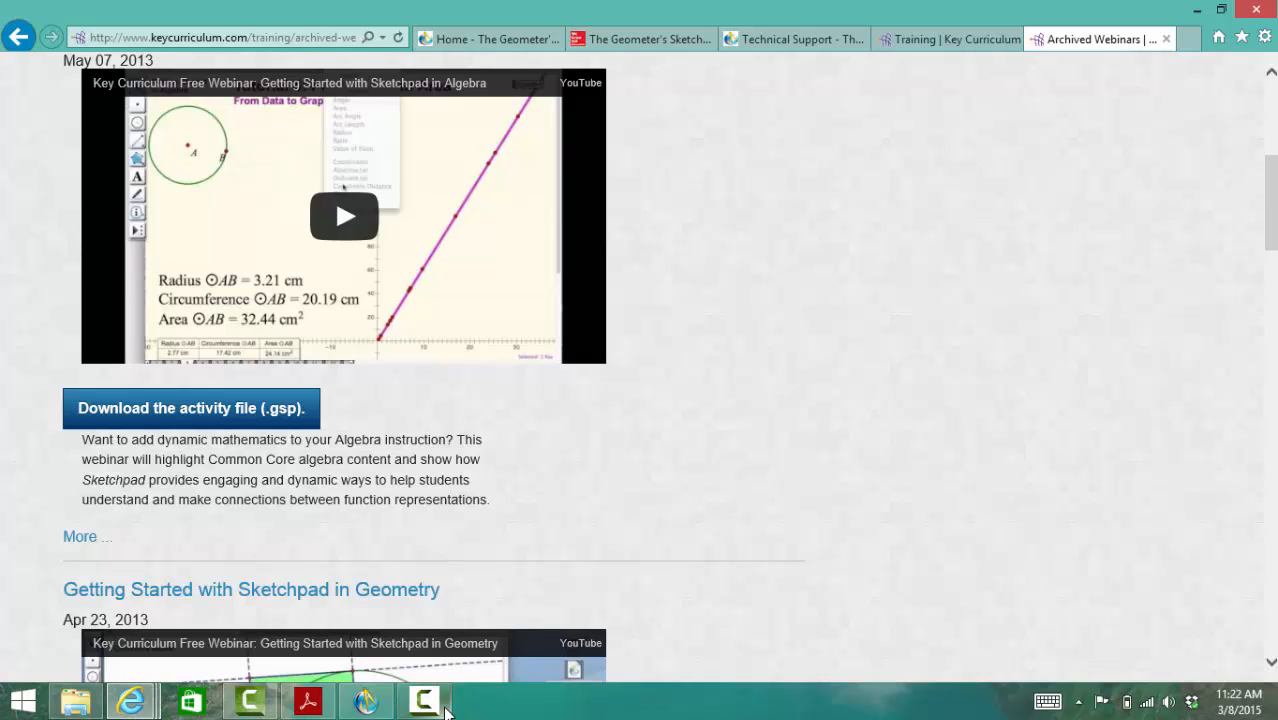
pyautogui.click(446, 708)
pyautogui.click(378, 606)
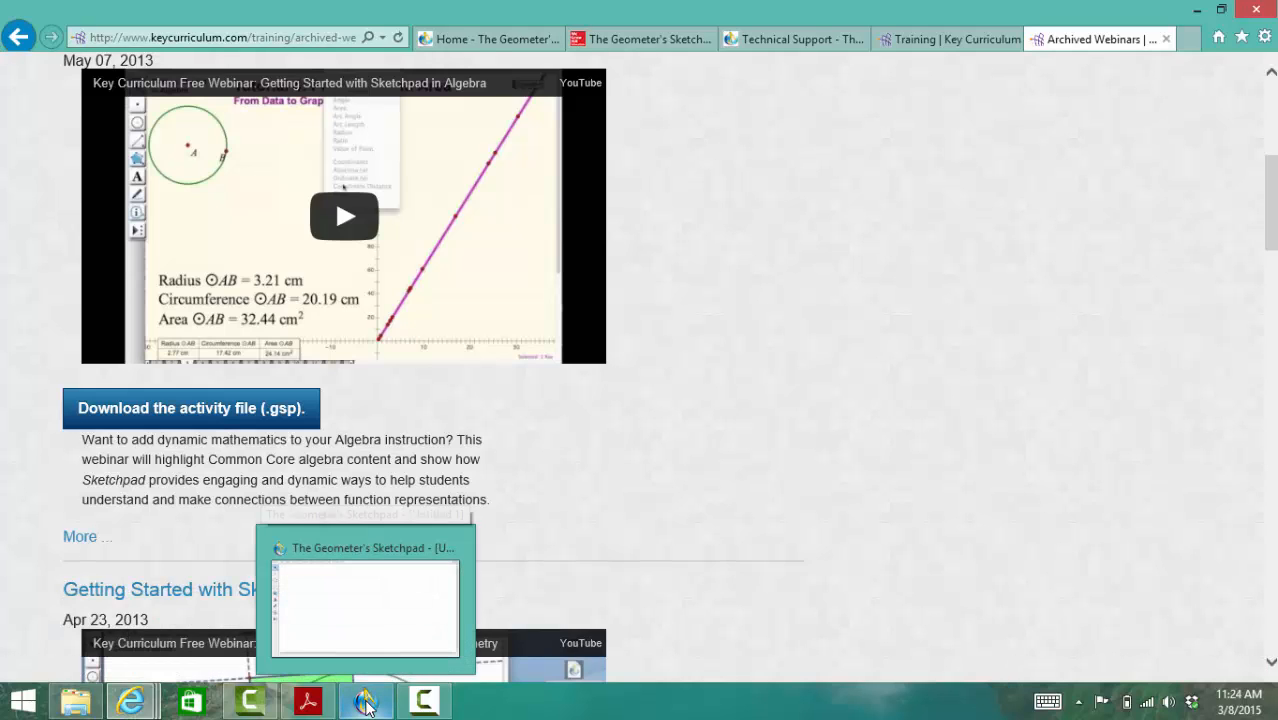
# - Switch to The Geometer's Sketchpad and continue with the unregistered copy in Preview mode
pyautogui.click(366, 706)
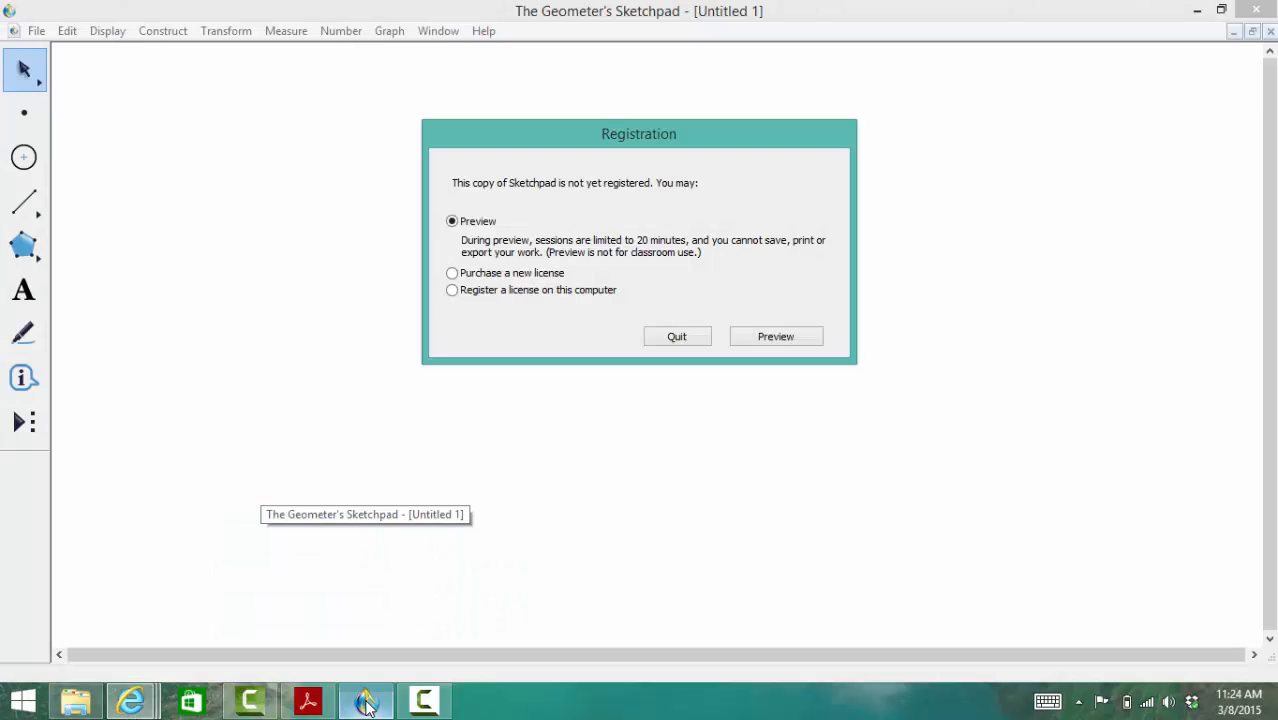
pyautogui.click(797, 337)
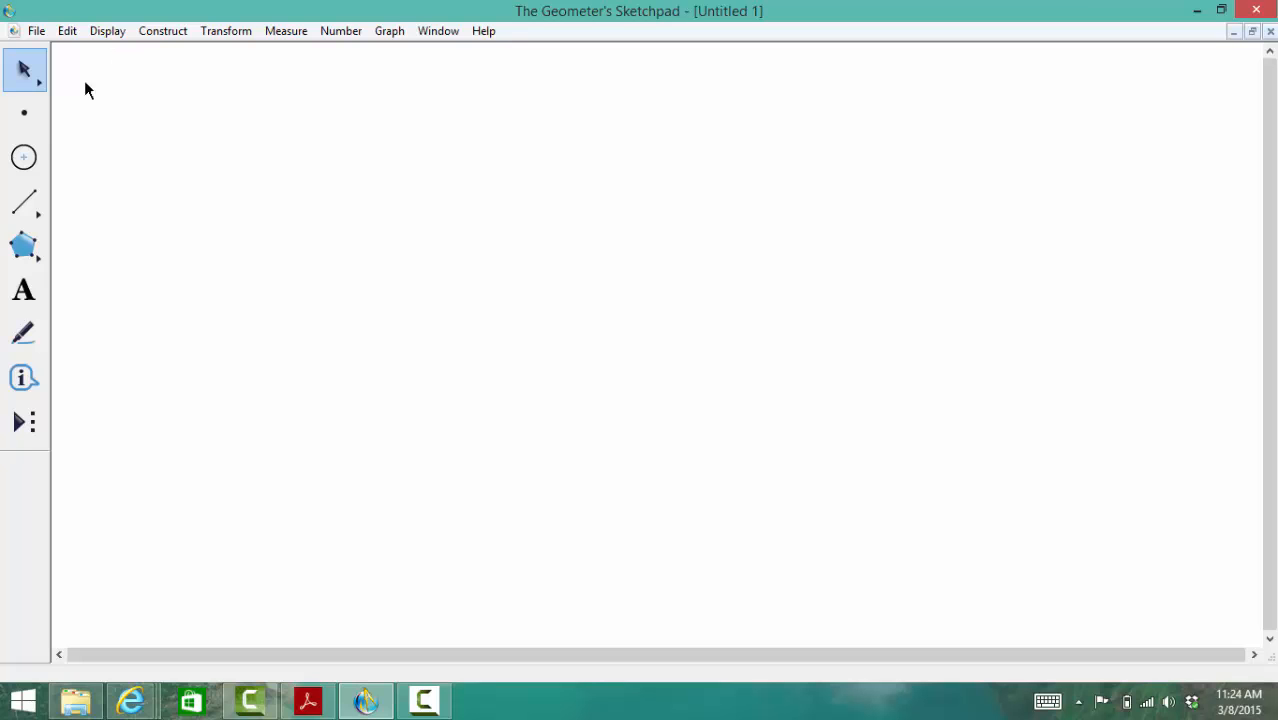
# - Draw a nearly horizontal segment in the upper-left area of the blank sketch and measure its slope
pyautogui.click(33, 200)
pyautogui.moveTo(200, 233)
pyautogui.mouseDown()
pyautogui.moveTo(260, 254)
pyautogui.moveTo(521, 238)
pyautogui.mouseUp()
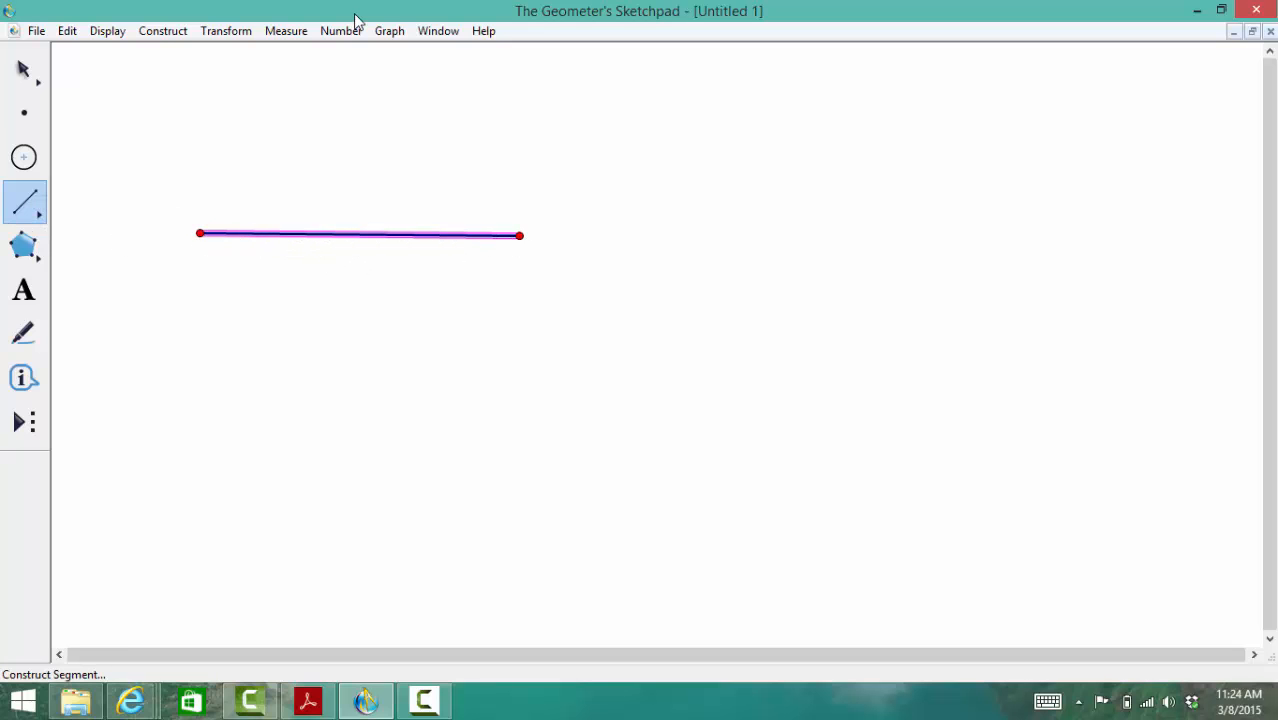
pyautogui.click(285, 30)
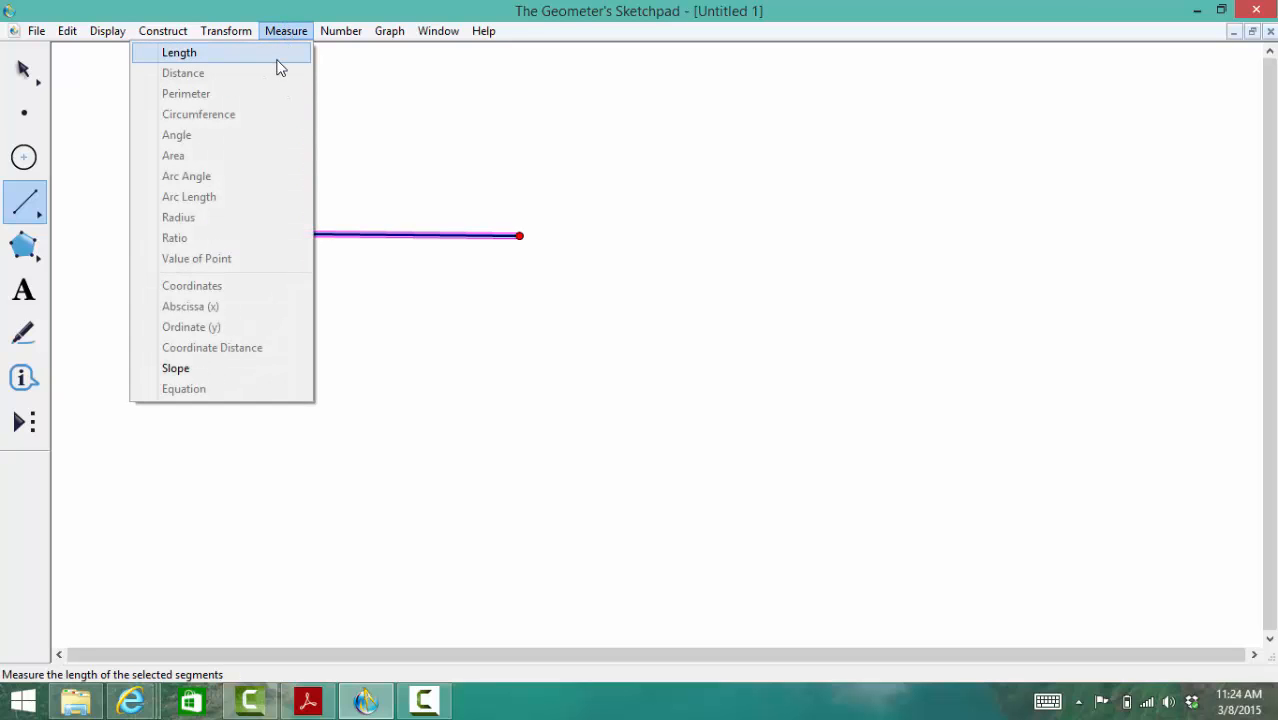
pyautogui.click(282, 370)
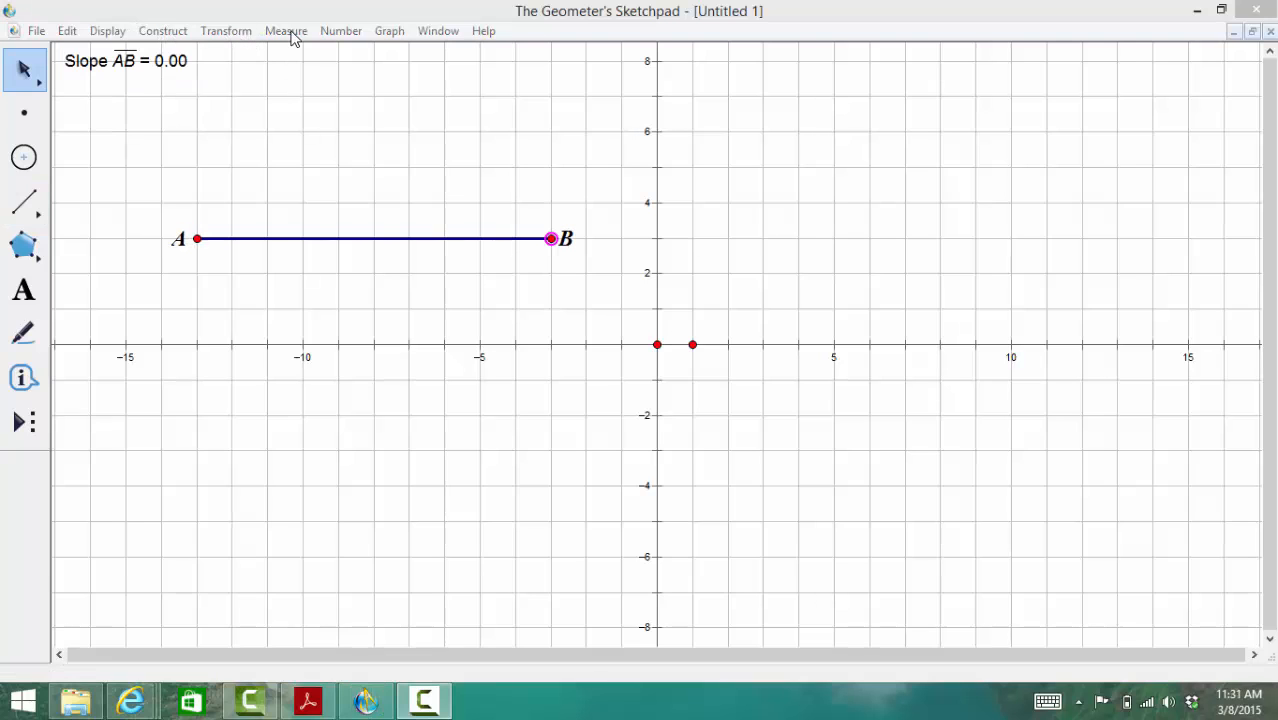
# - Measure the coordinates of endpoint B and endpoint A of the segment
pyautogui.click(291, 32)
pyautogui.click(274, 289)
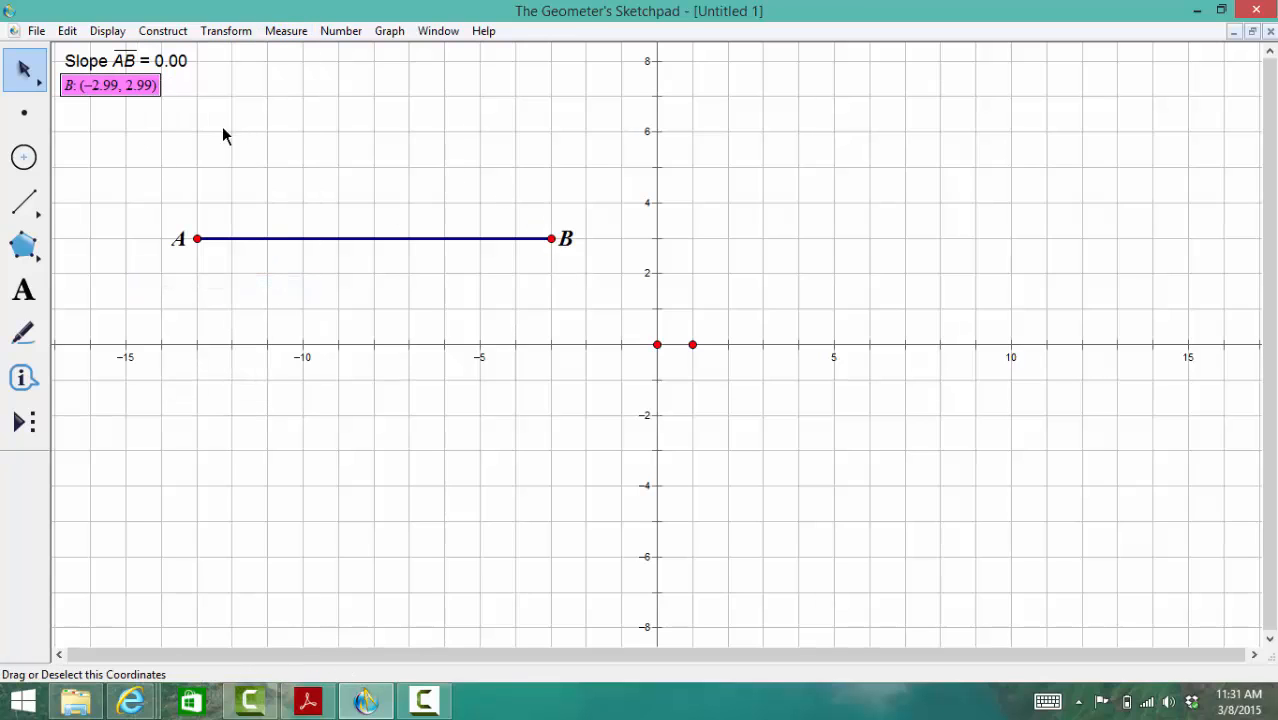
pyautogui.click(197, 238)
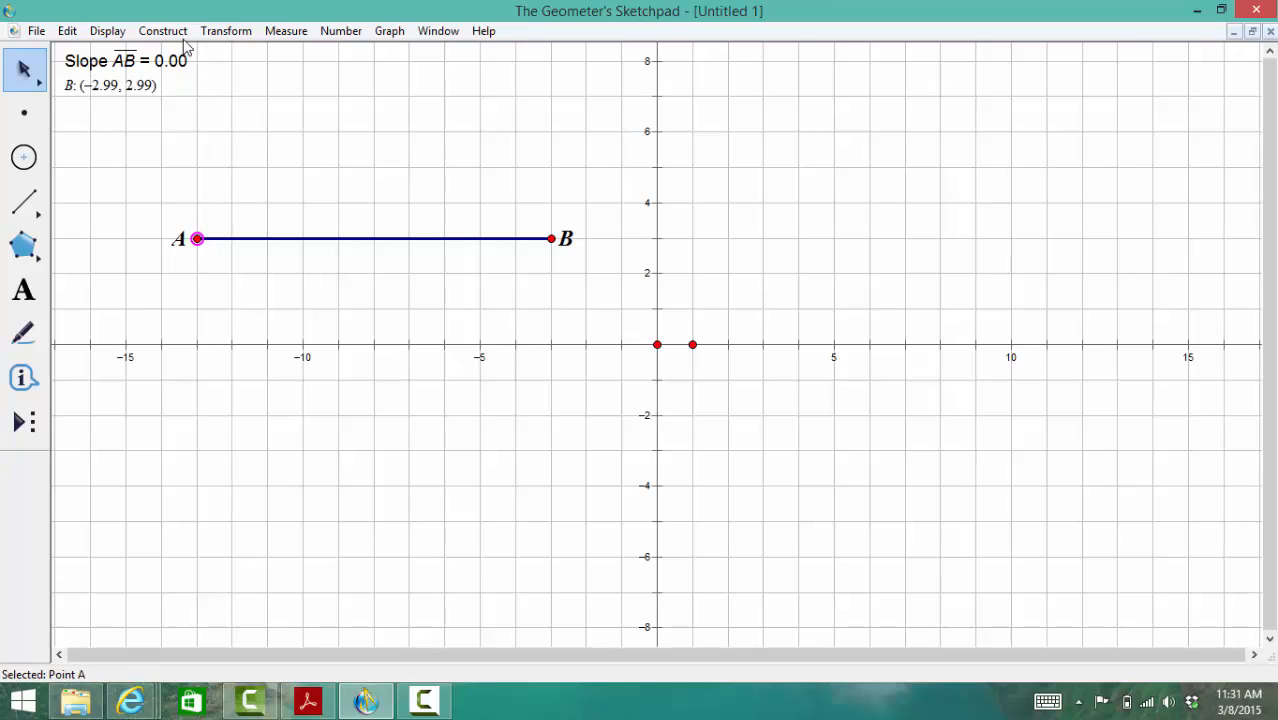
pyautogui.click(287, 31)
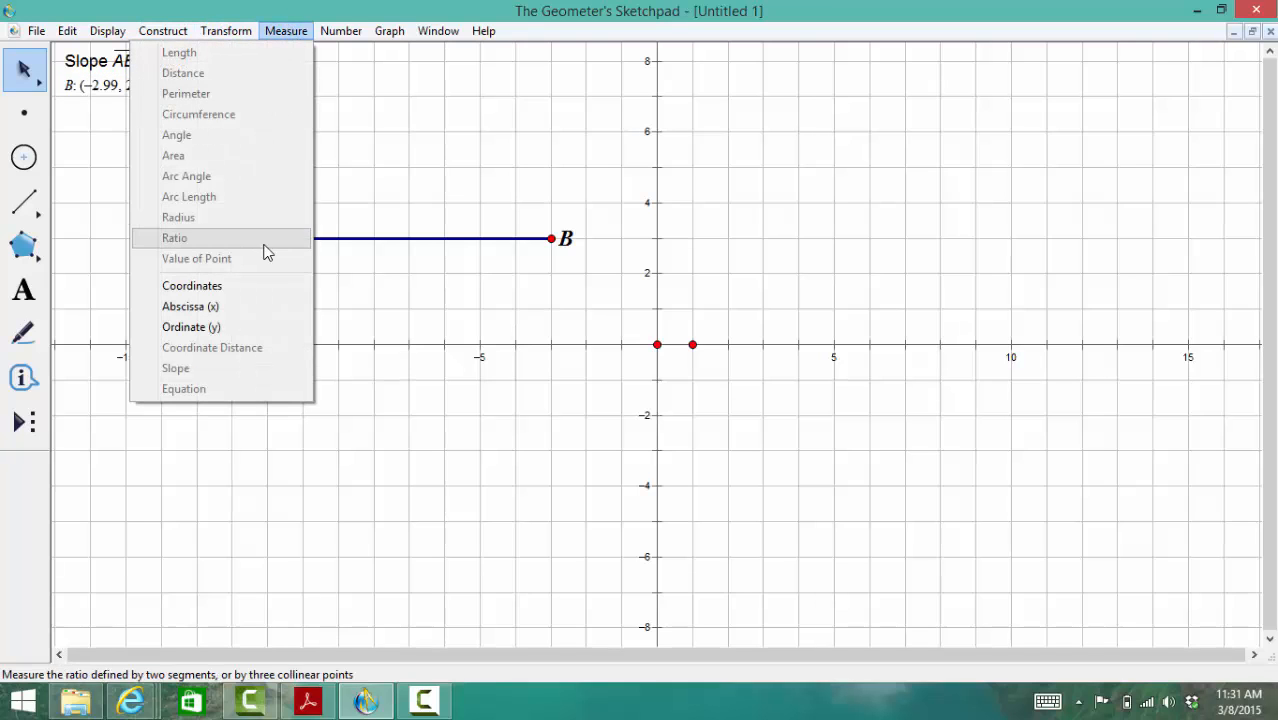
pyautogui.click(258, 288)
pyautogui.click(383, 177)
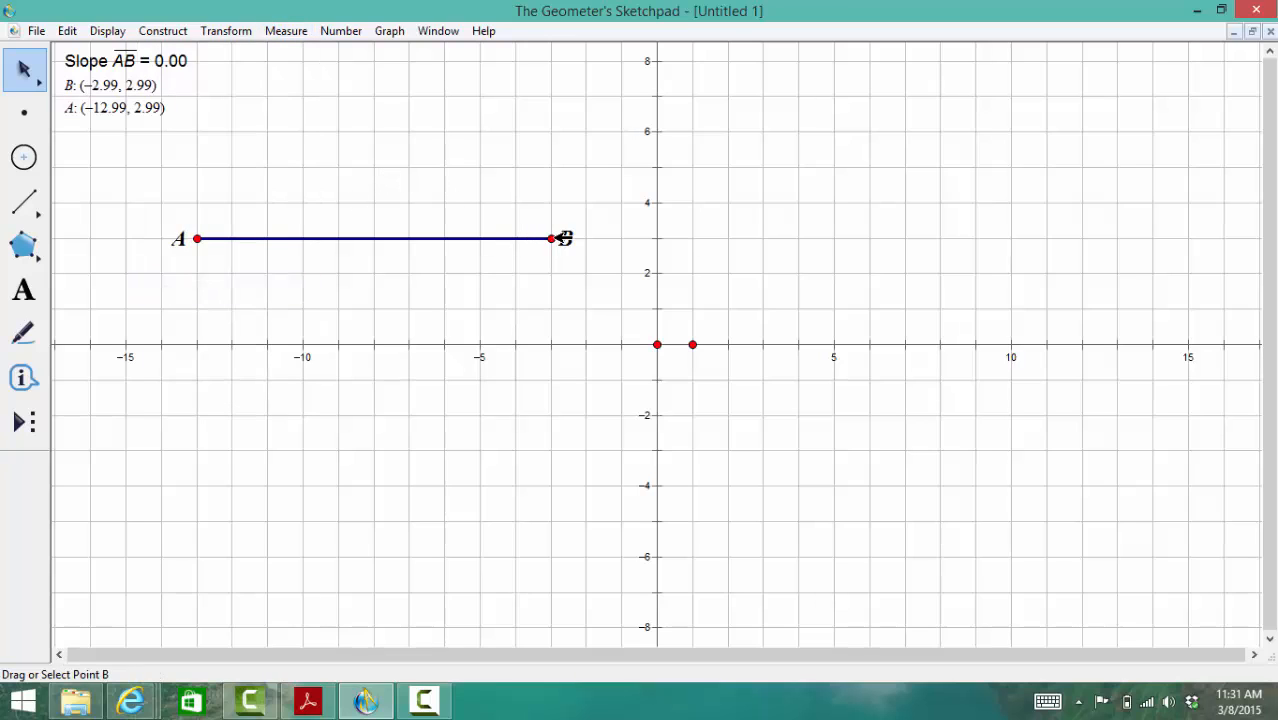
# - Move endpoint B upward to about (−3.84, 7.57) so the segment slants up from A, and clear the selection
pyautogui.moveTo(556, 238); pyautogui.dragTo(530, 76)
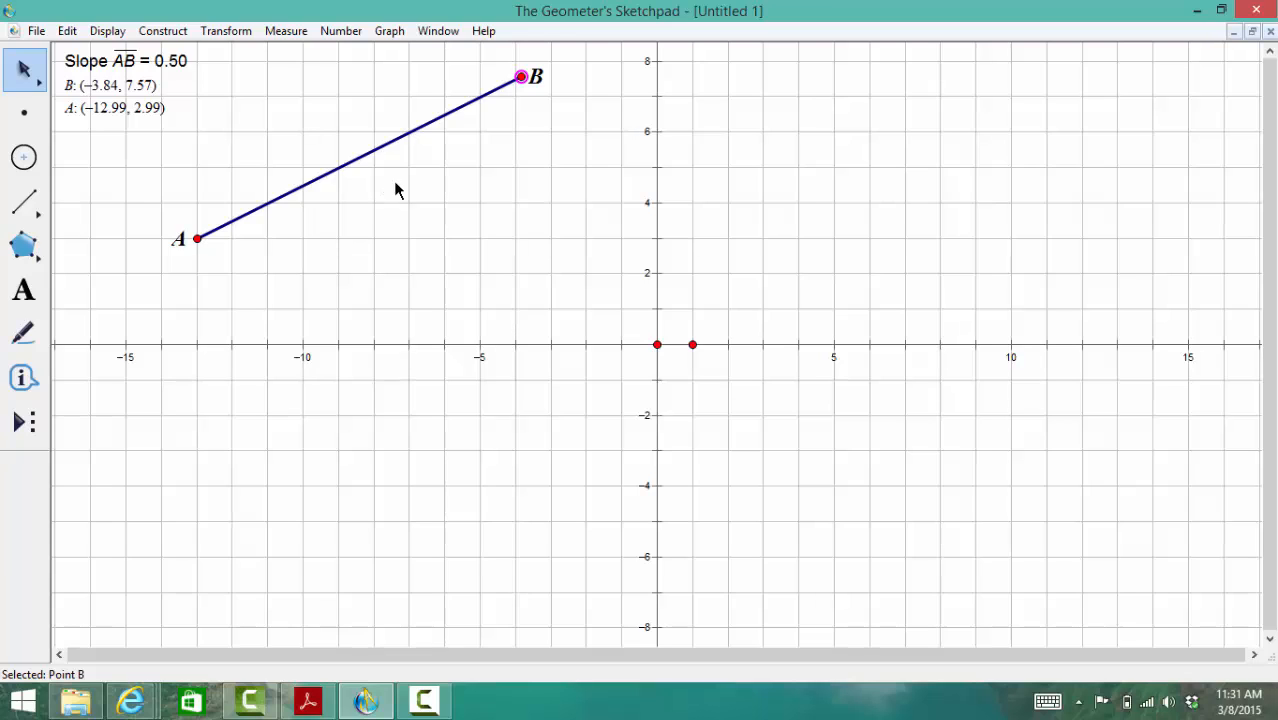
pyautogui.click(424, 200)
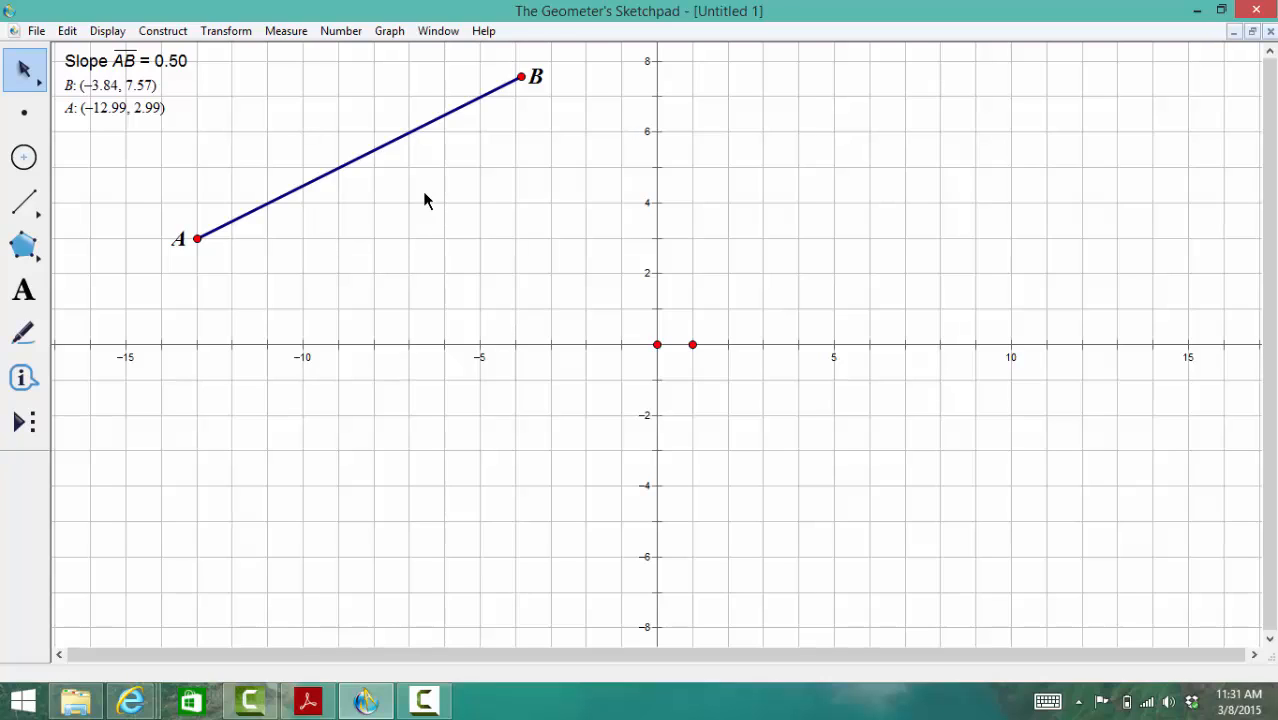
# - Measure the distance from point A to segment AB
pyautogui.click(199, 239)
pyautogui.click(266, 209)
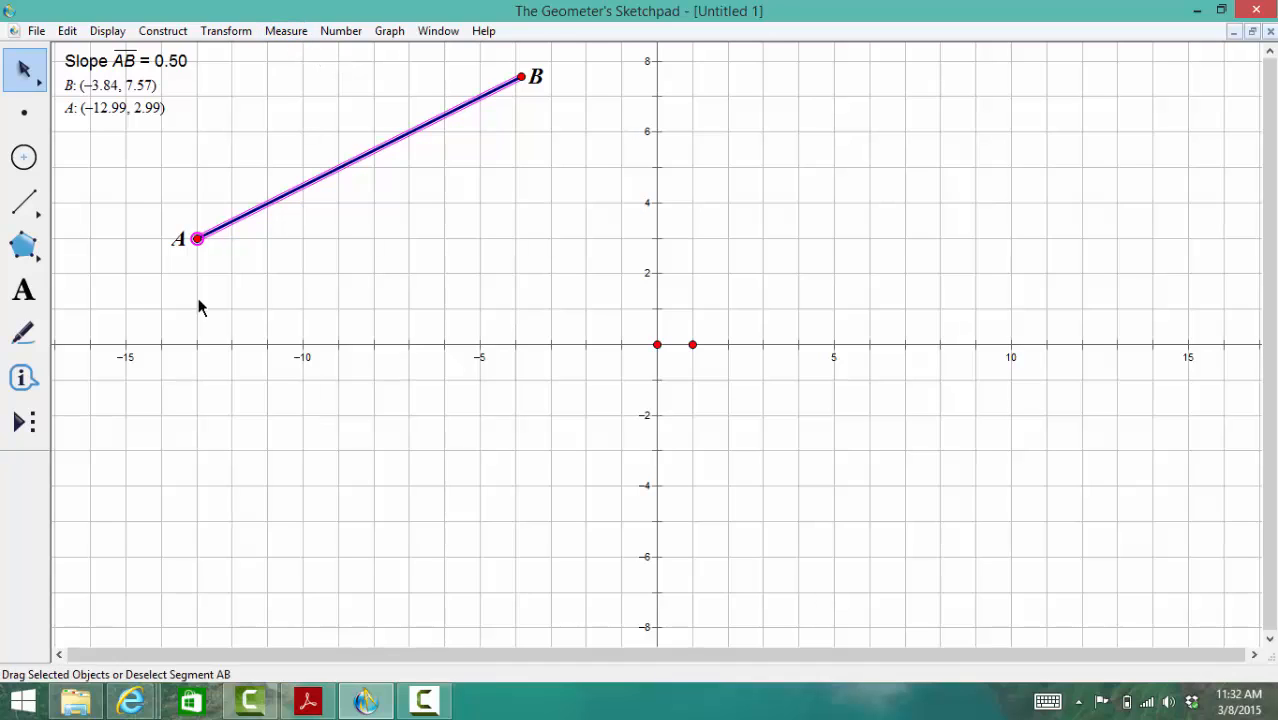
pyautogui.click(298, 36)
pyautogui.click(180, 71)
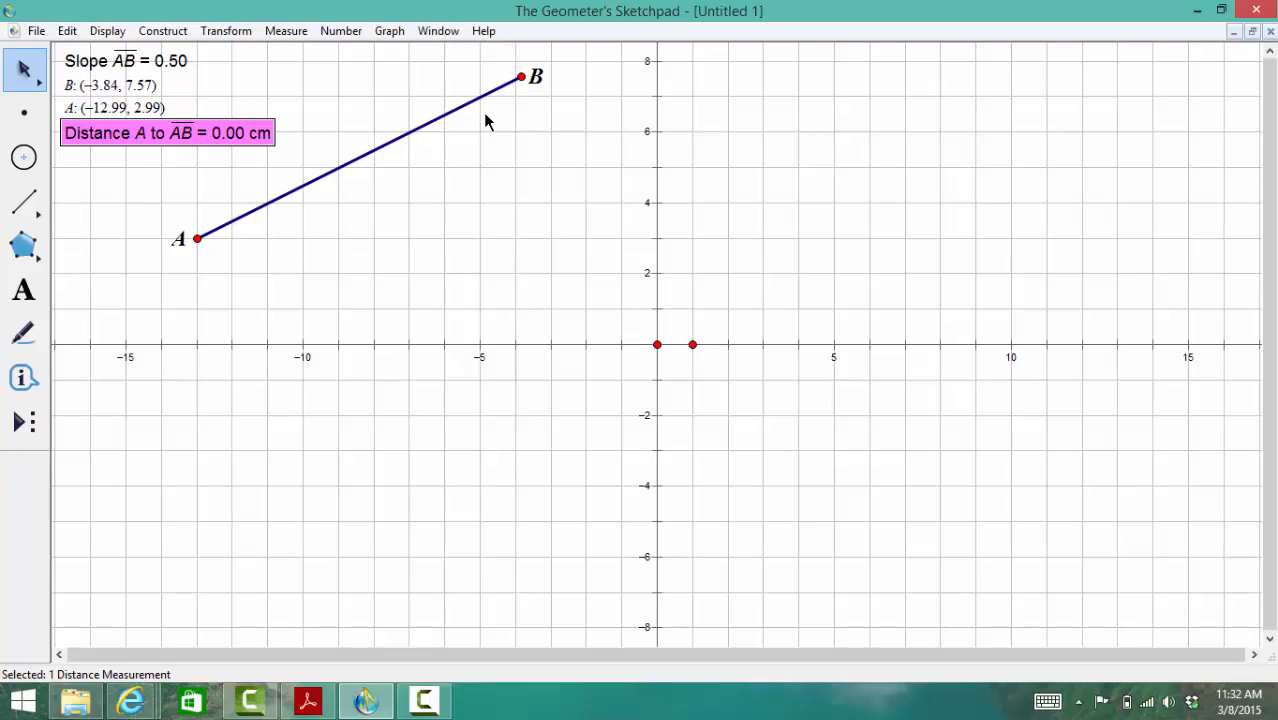
pyautogui.click(483, 147)
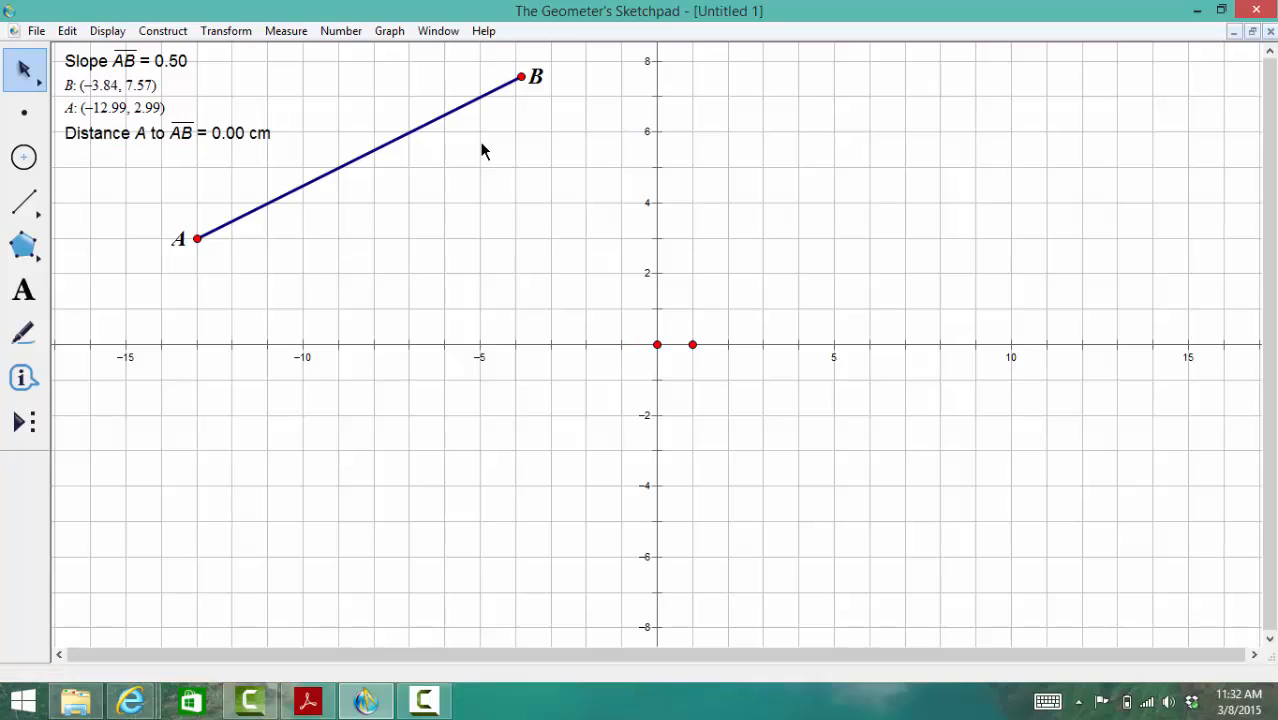
# - Measure the length of segment AB
pyautogui.click(417, 130)
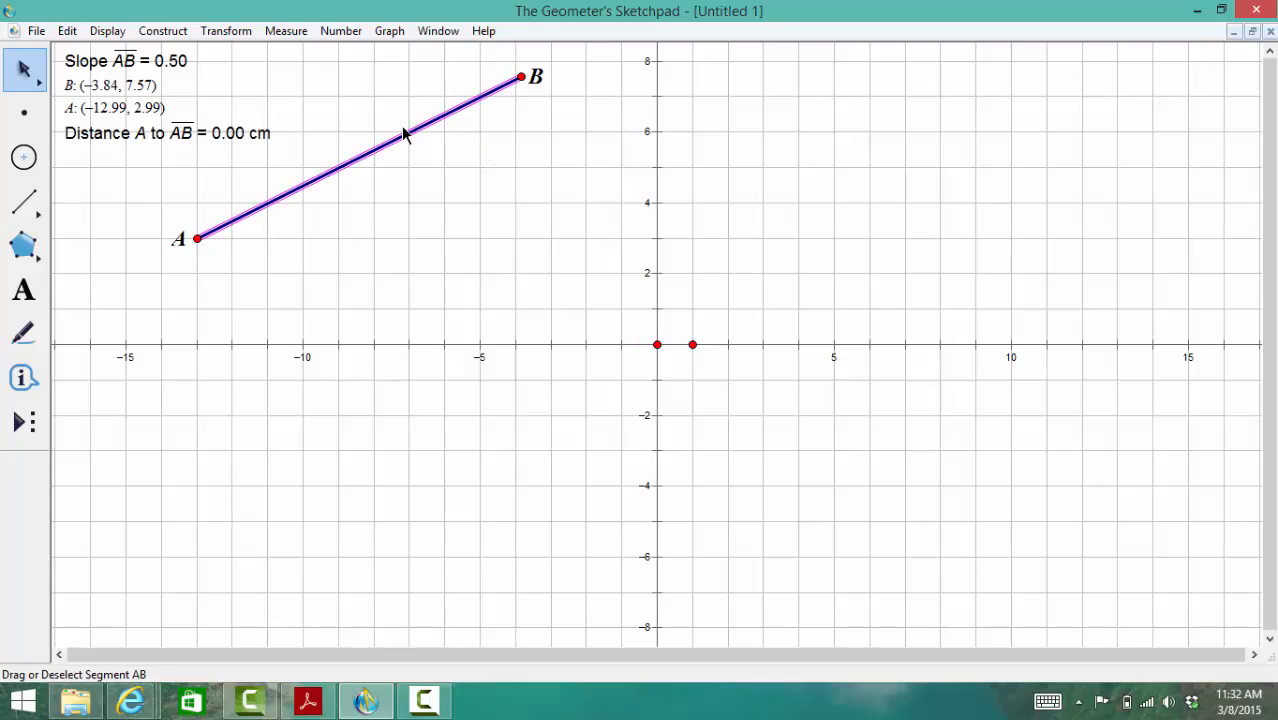
pyautogui.click(287, 31)
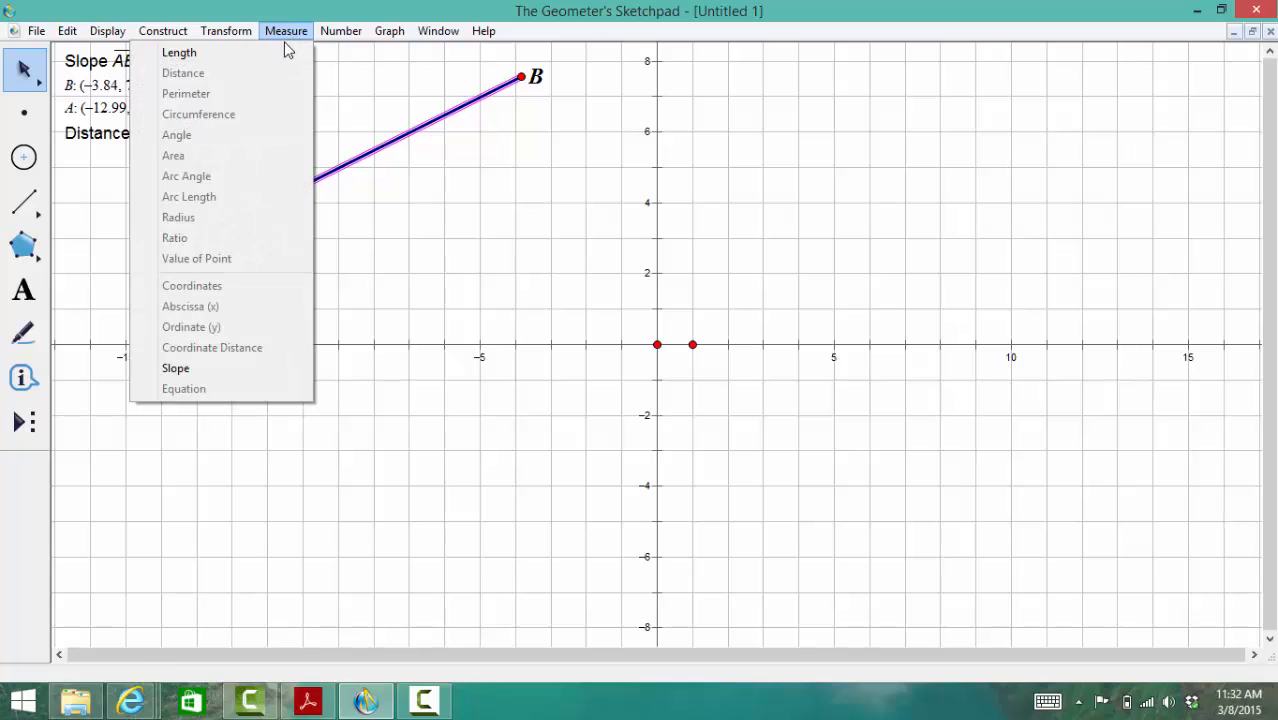
pyautogui.click(285, 49)
pyautogui.click(345, 230)
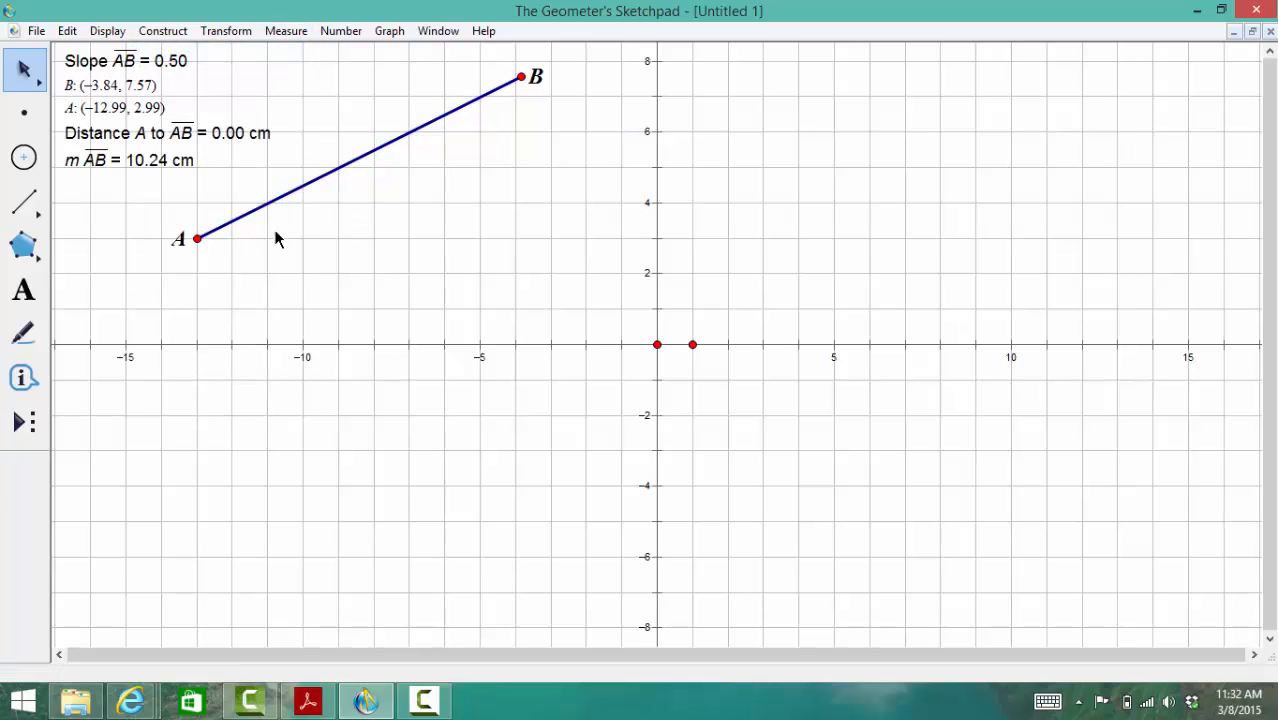
# - Measure the distance between points A and B
pyautogui.click(200, 238)
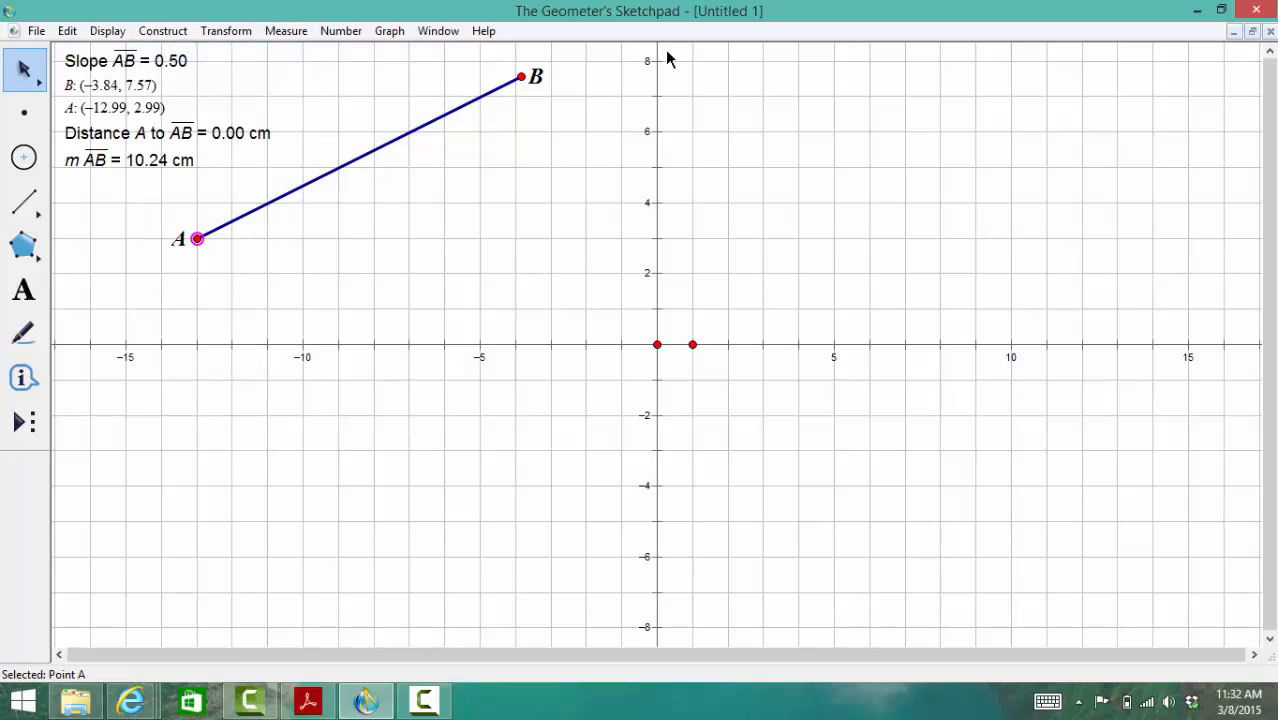
pyautogui.click(522, 77)
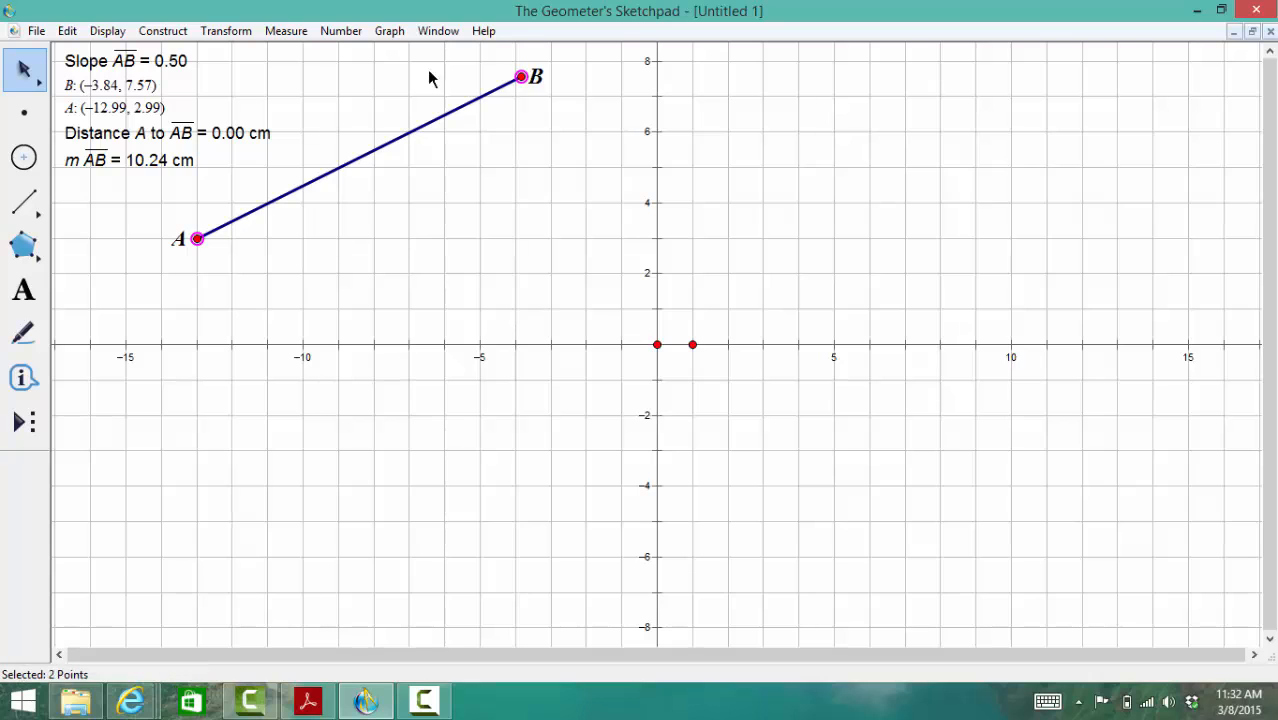
pyautogui.click(274, 36)
pyautogui.click(268, 78)
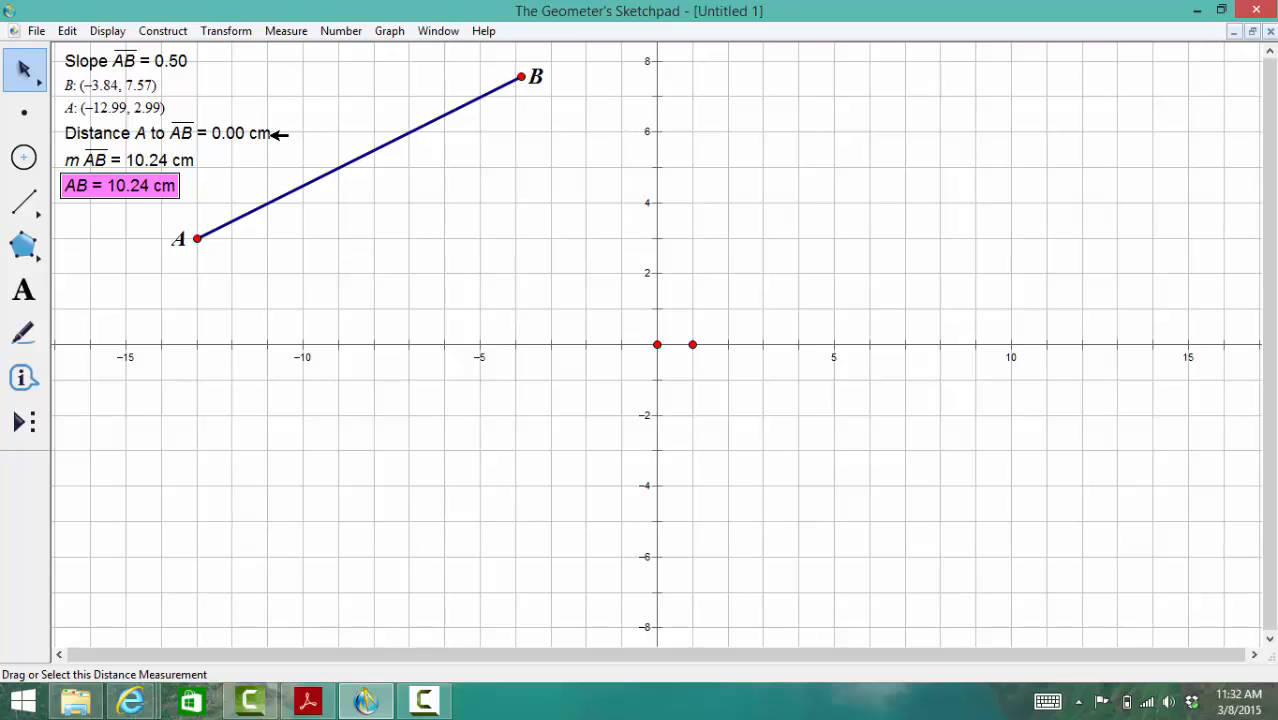
pyautogui.click(278, 134)
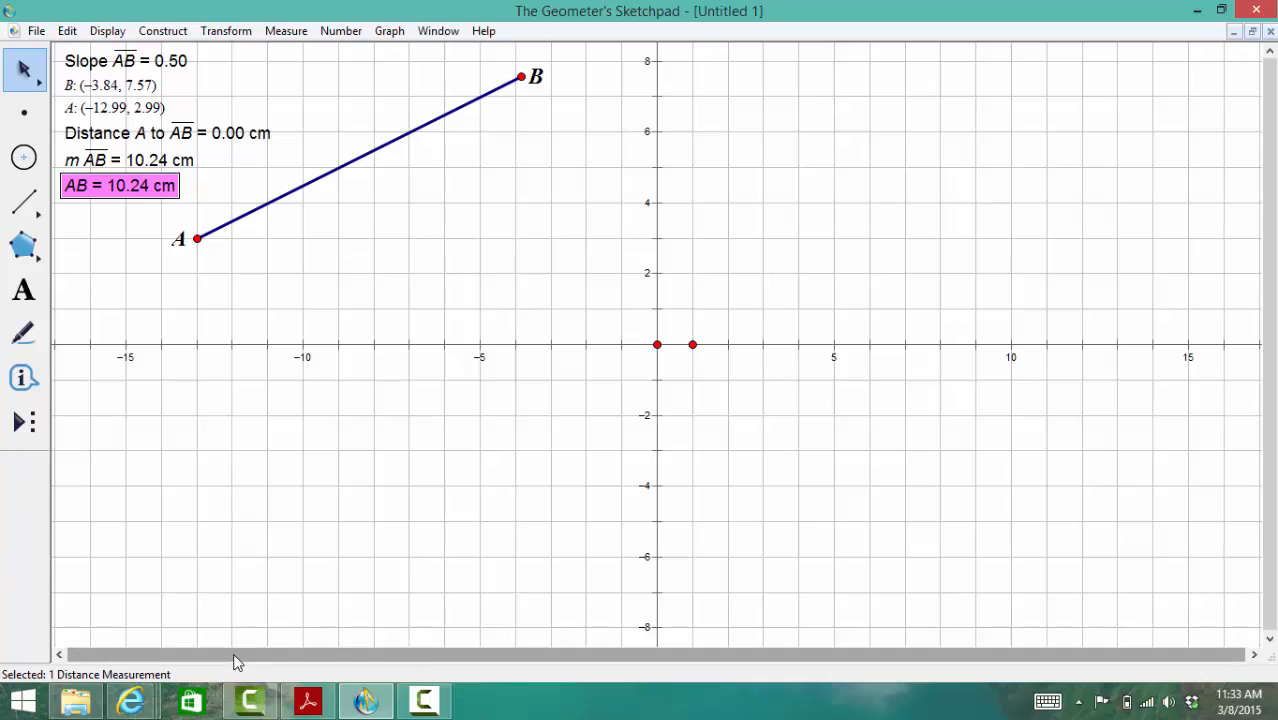
pyautogui.click(426, 701)
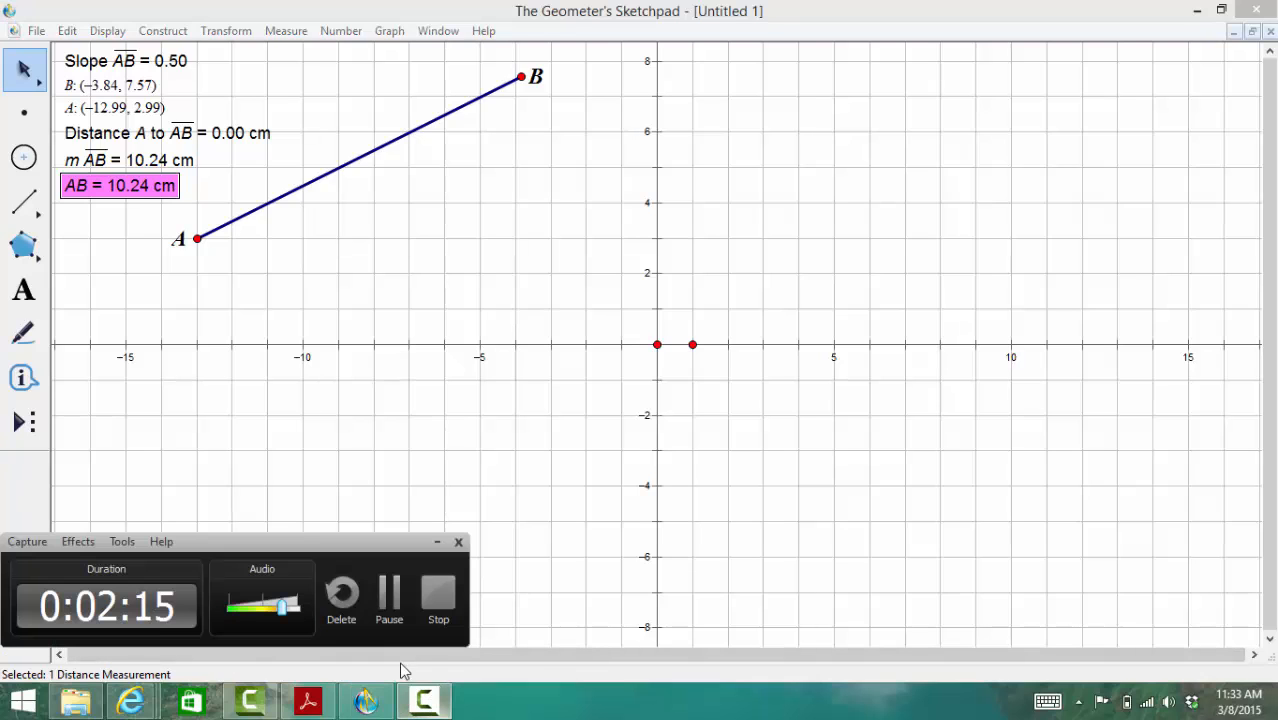